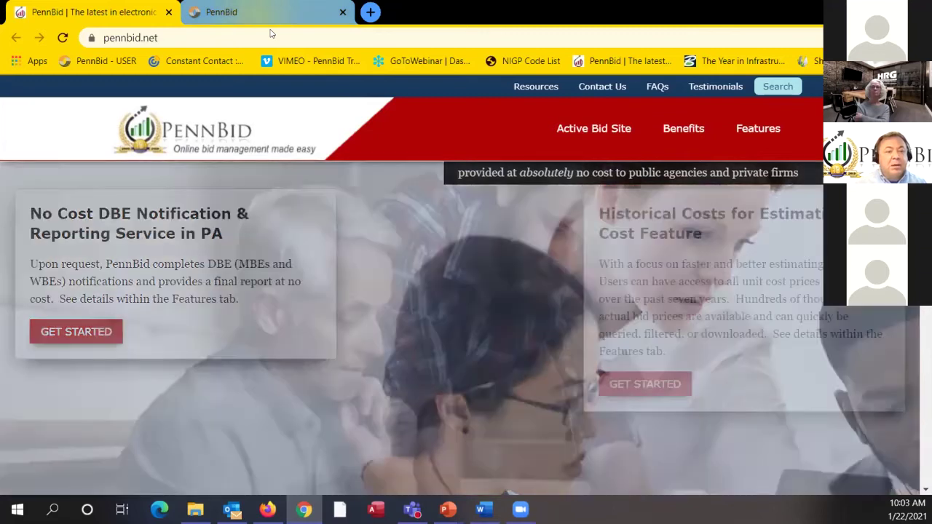
# Open the new company account registration form from the PennBid login page and review its contact and address fields
pyautogui.click(270, 24)
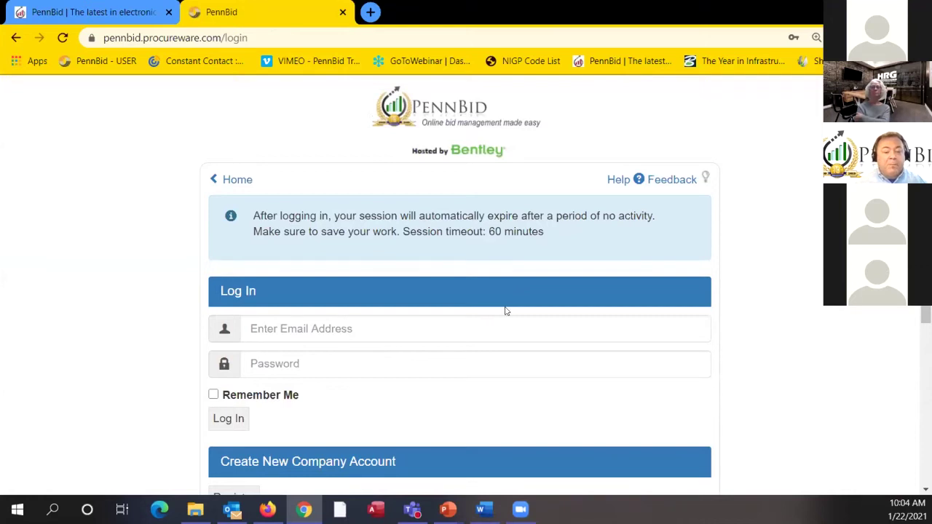
pyautogui.scroll(-2, 505, 308)
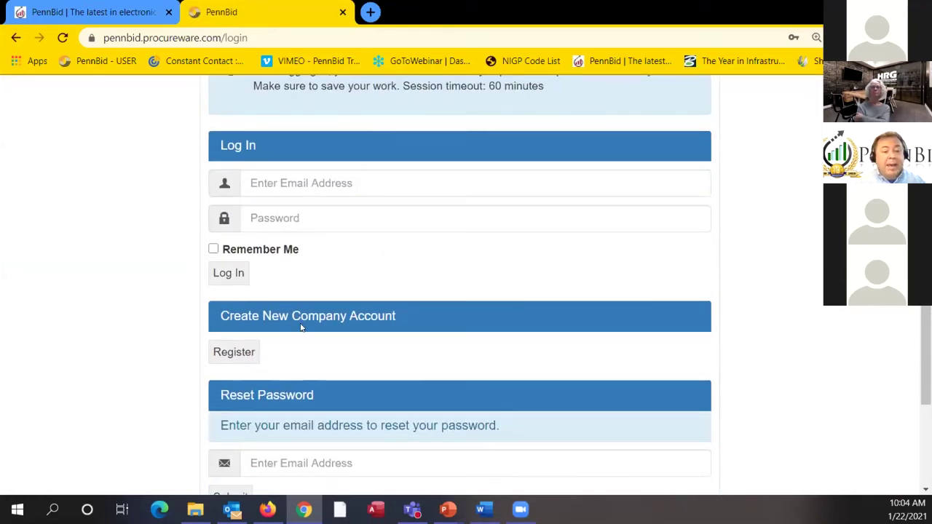
pyautogui.click(235, 353)
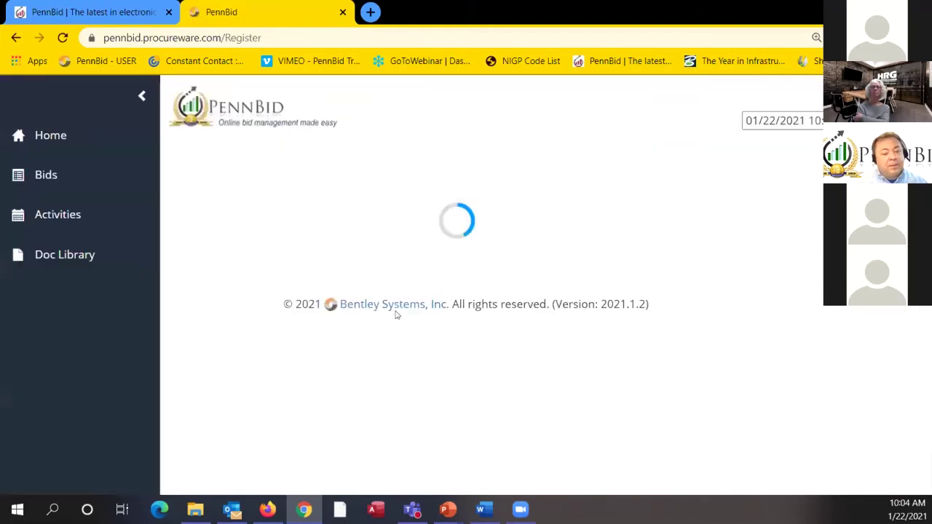
pyautogui.scroll(-2, 479, 299)
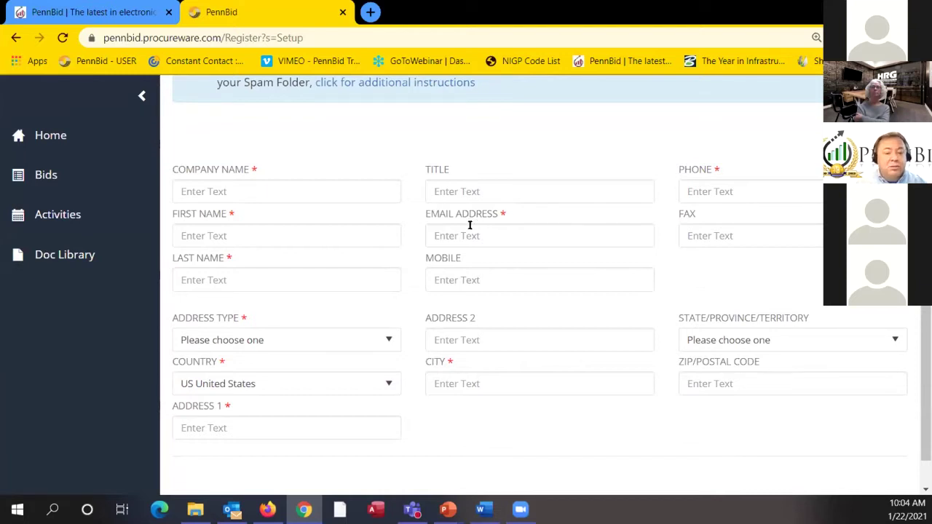
pyautogui.scroll(1, 641, 201)
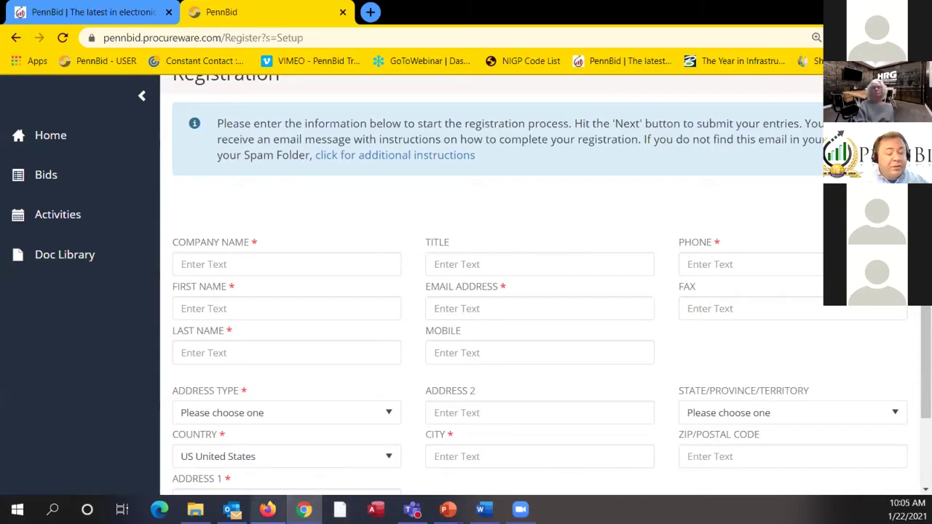
# Switch to the logged-in vendor session in Firefox and open the company's account page
pyautogui.moveTo(268, 509)
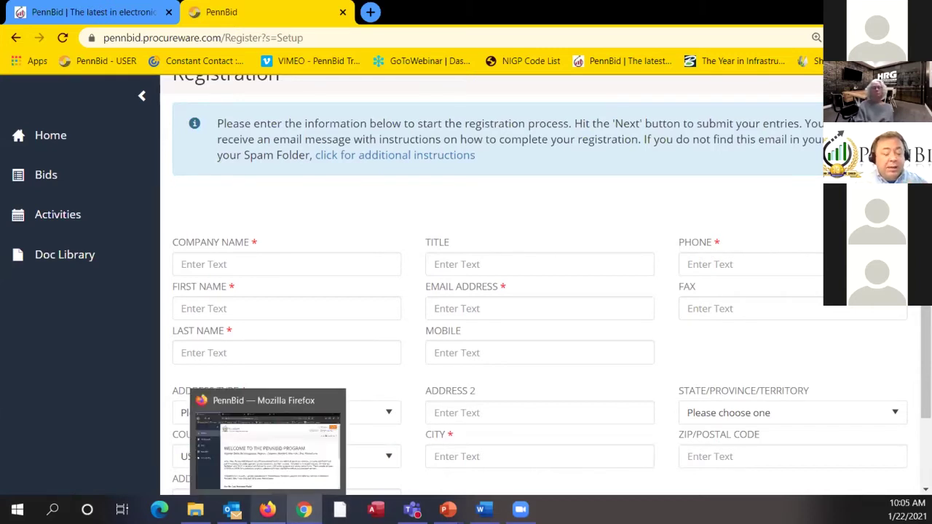
pyautogui.click(267, 509)
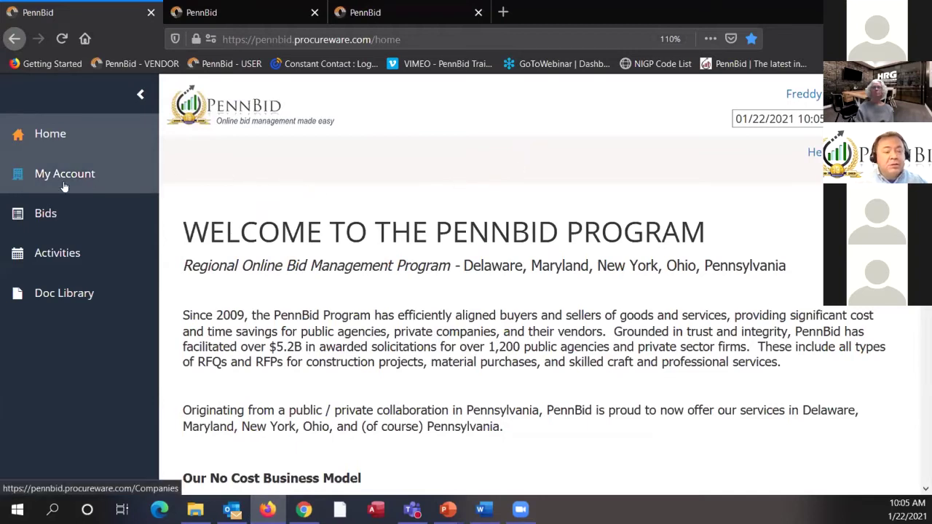
pyautogui.click(38, 182)
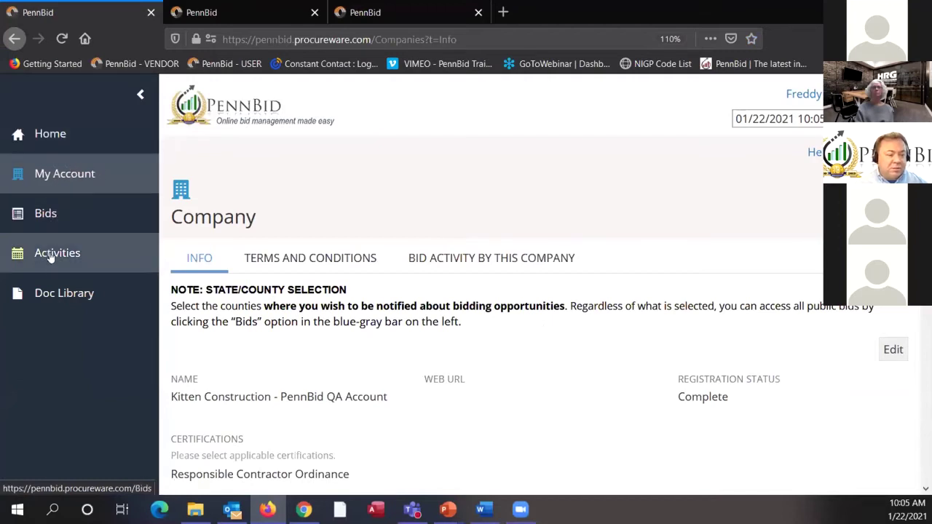
pyautogui.click(138, 97)
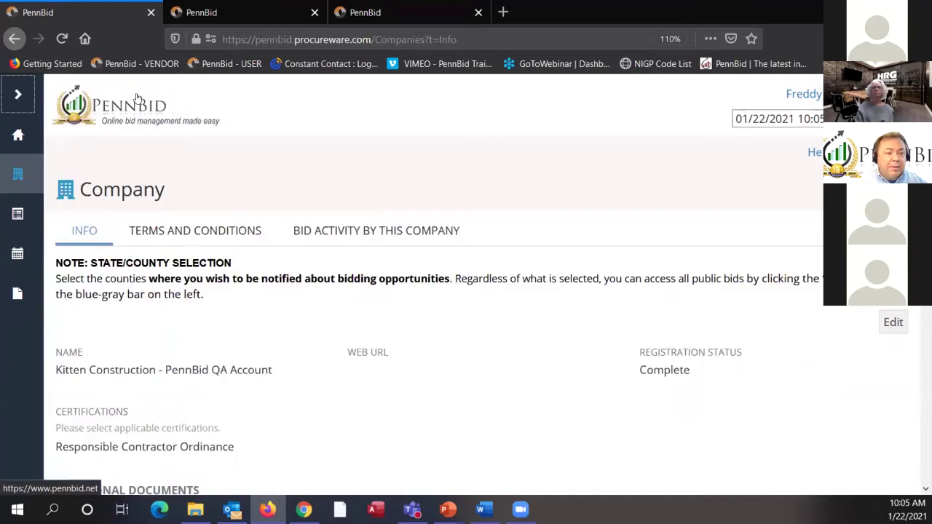
pyautogui.click(18, 94)
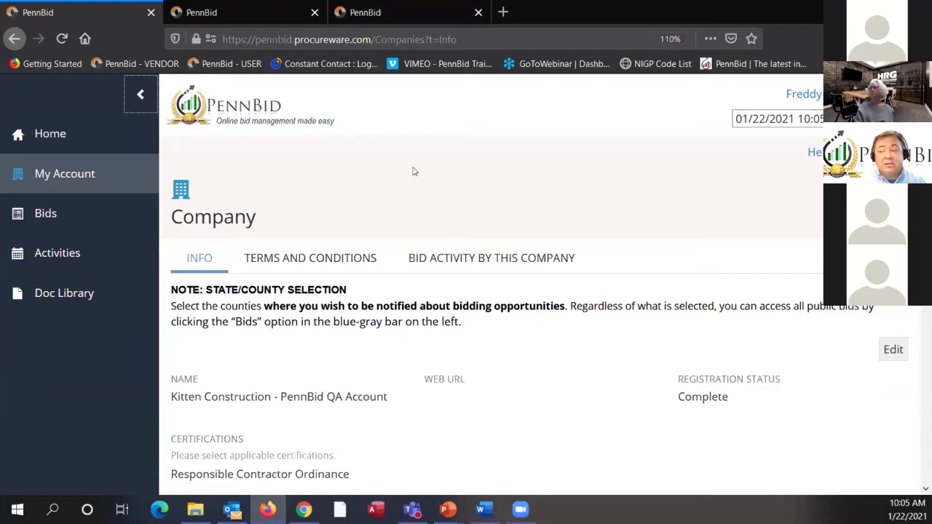
# Review the company's account information, including its name, certifications, additional documents, categories and state/county areas
pyautogui.scroll(-2, 413, 172)
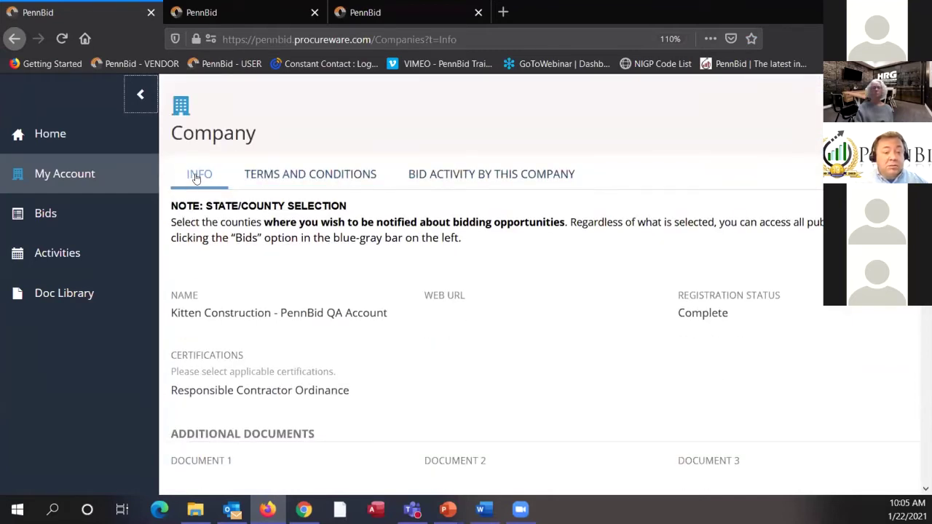
pyautogui.moveTo(618, 172); pyautogui.dragTo(211, 192)
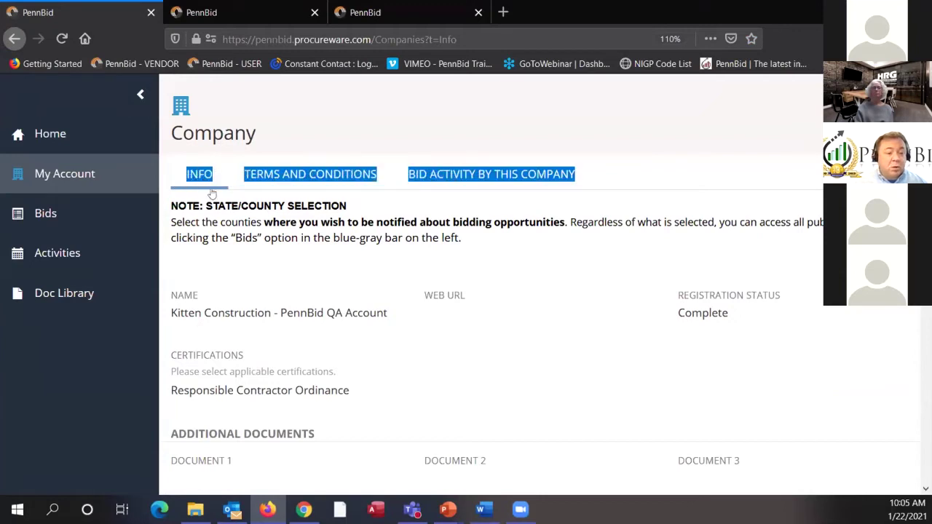
pyautogui.click(617, 176)
pyautogui.scroll(-2, 374, 222)
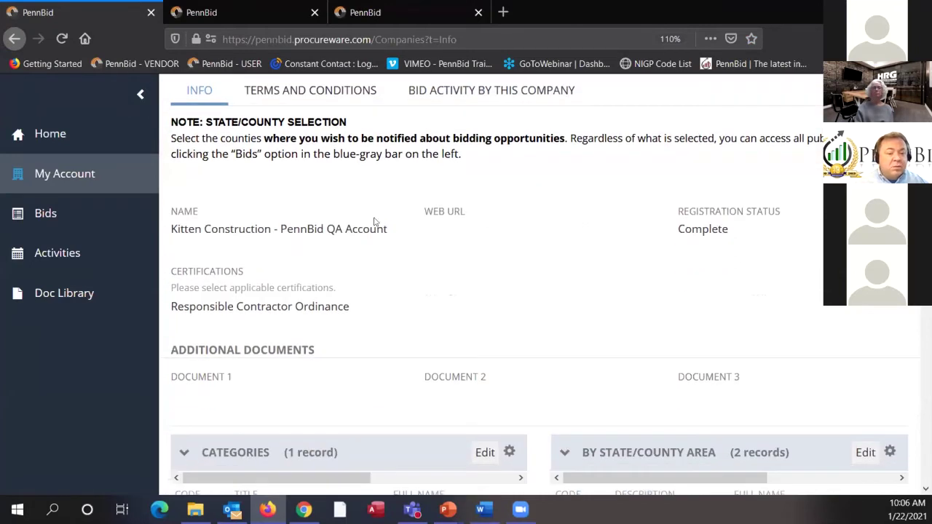
pyautogui.moveTo(225, 228); pyautogui.dragTo(314, 228)
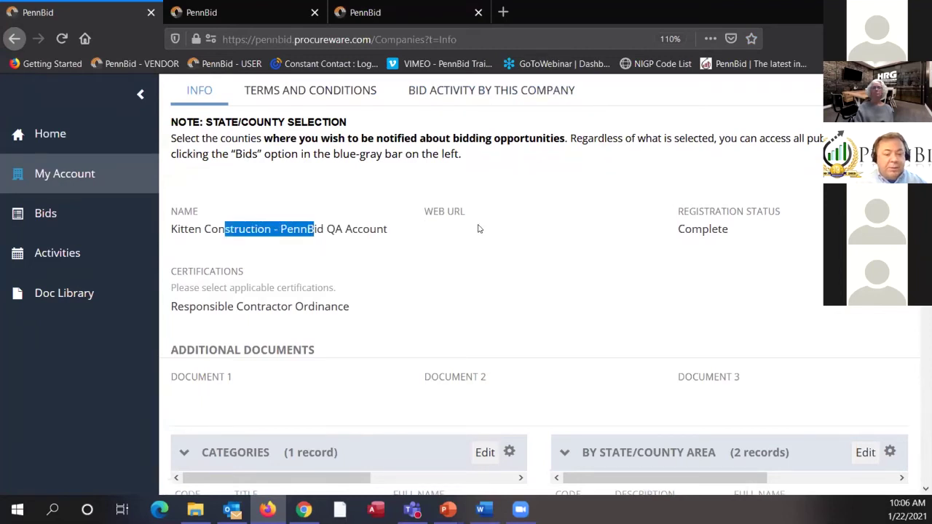
pyautogui.scroll(-4, 466, 232)
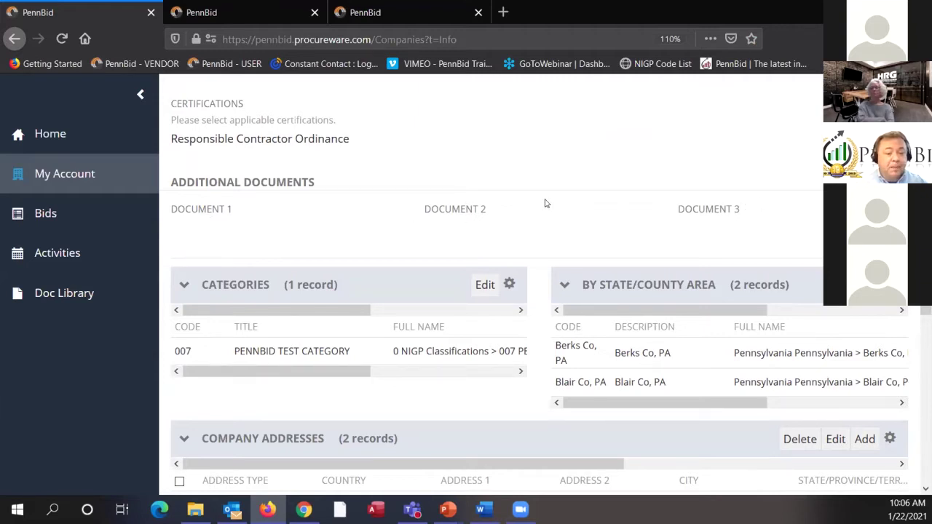
pyautogui.scroll(-1, 535, 203)
pyautogui.scroll(-1, 535, 203)
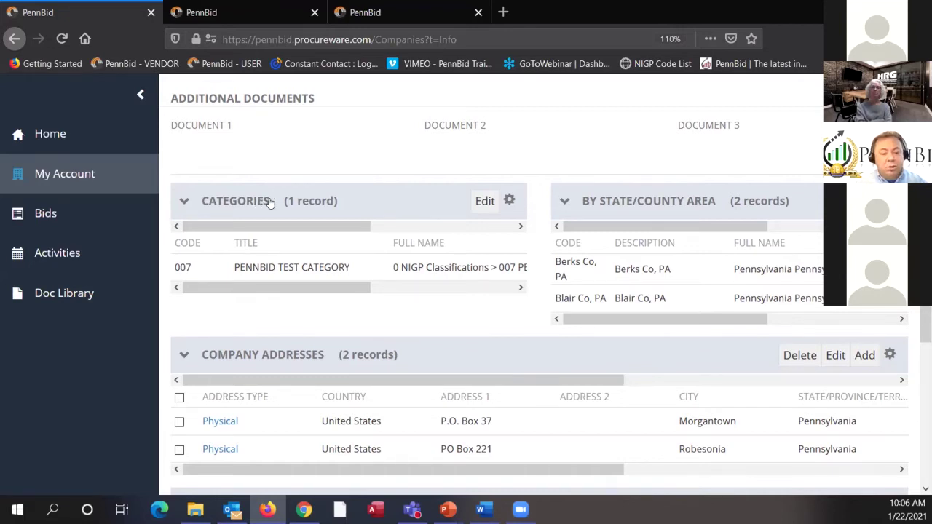
# Add the NIGP category 090 Bakery Equipment, Commercial to the company's categories and save the selection
pyautogui.click(483, 201)
pyautogui.scroll(-3, 360, 280)
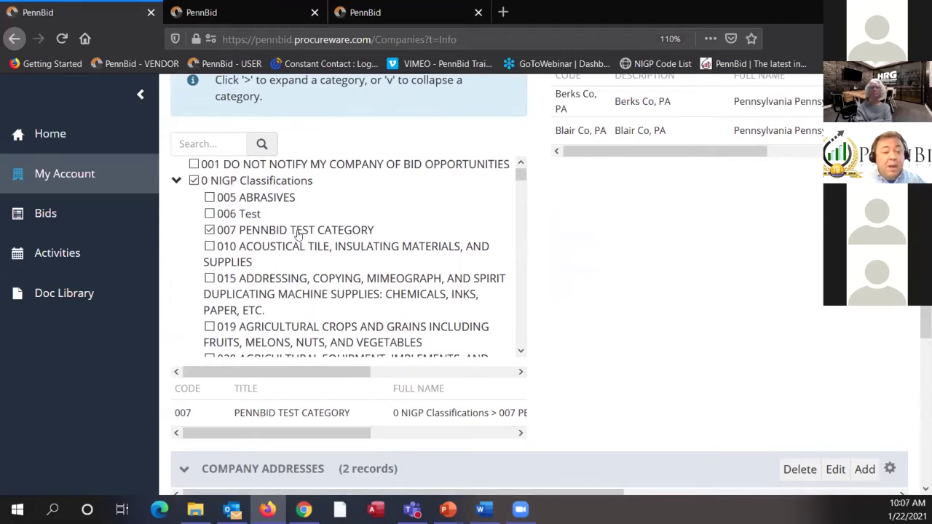
pyautogui.scroll(-10, 302, 228)
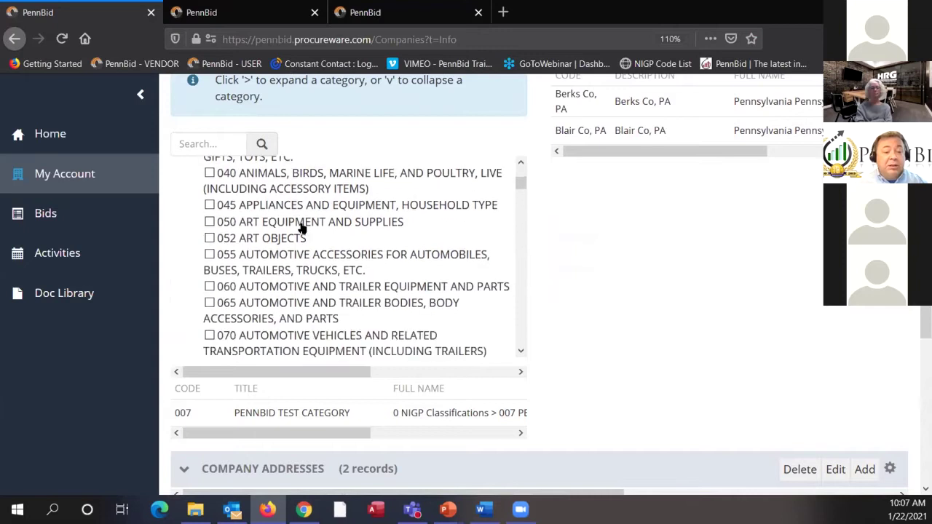
pyautogui.scroll(-5, 302, 229)
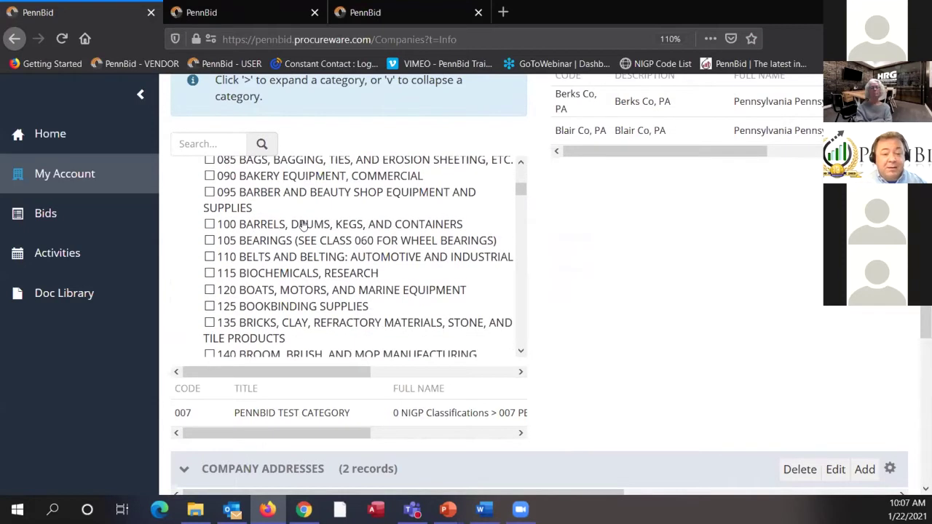
pyautogui.scroll(3, 302, 229)
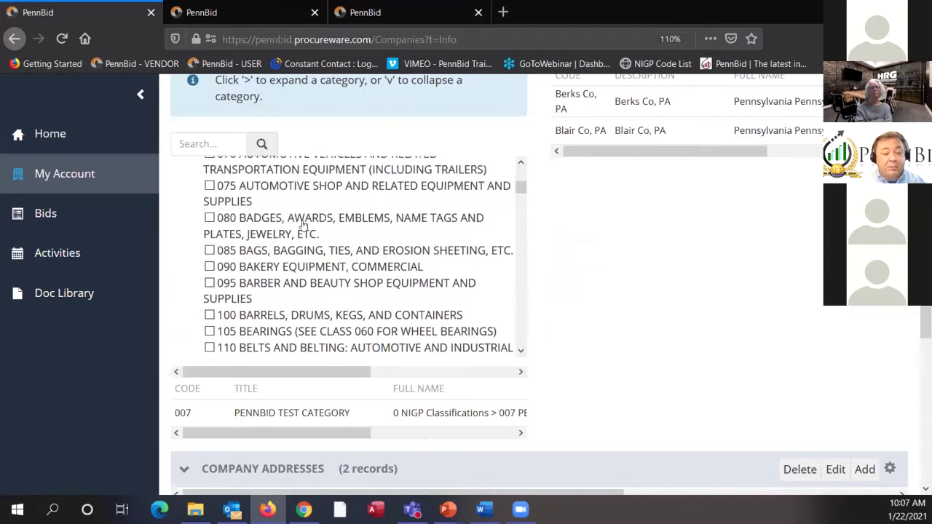
pyautogui.click(209, 266)
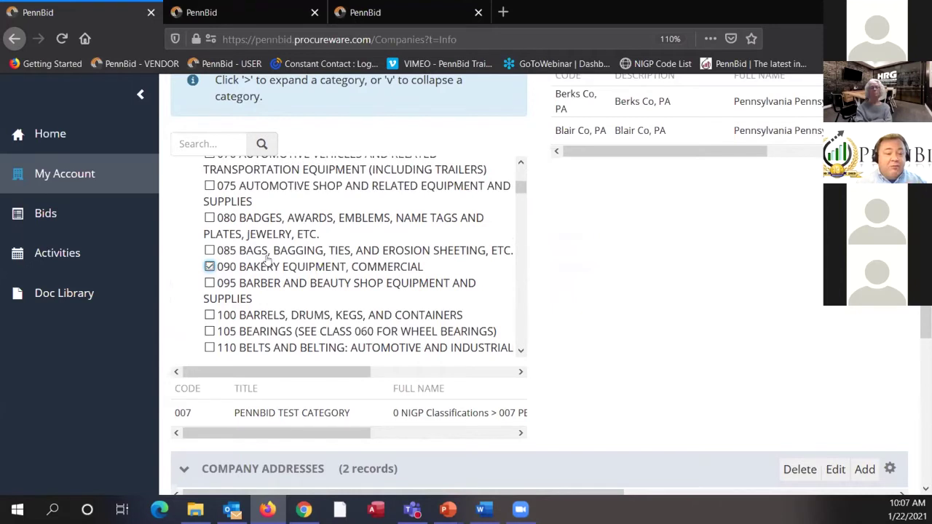
pyautogui.scroll(-3, 268, 260)
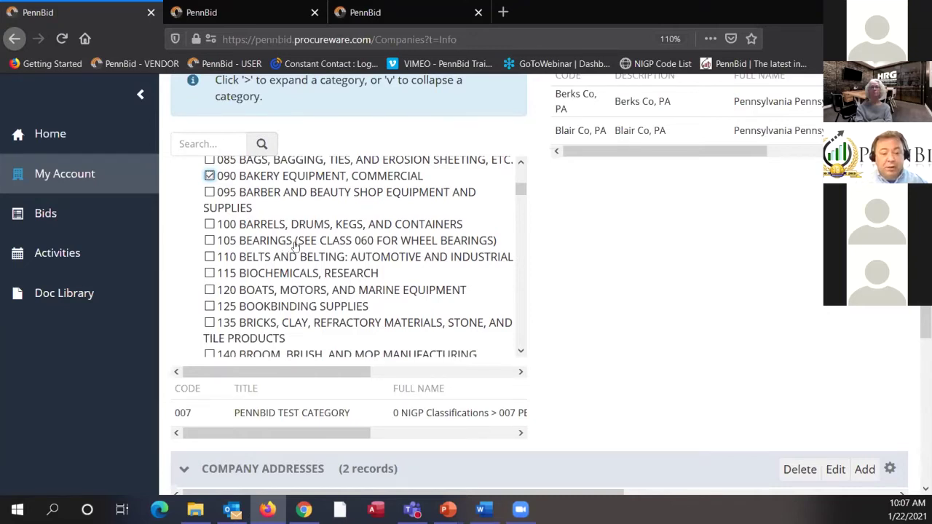
pyautogui.scroll(10, 342, 236)
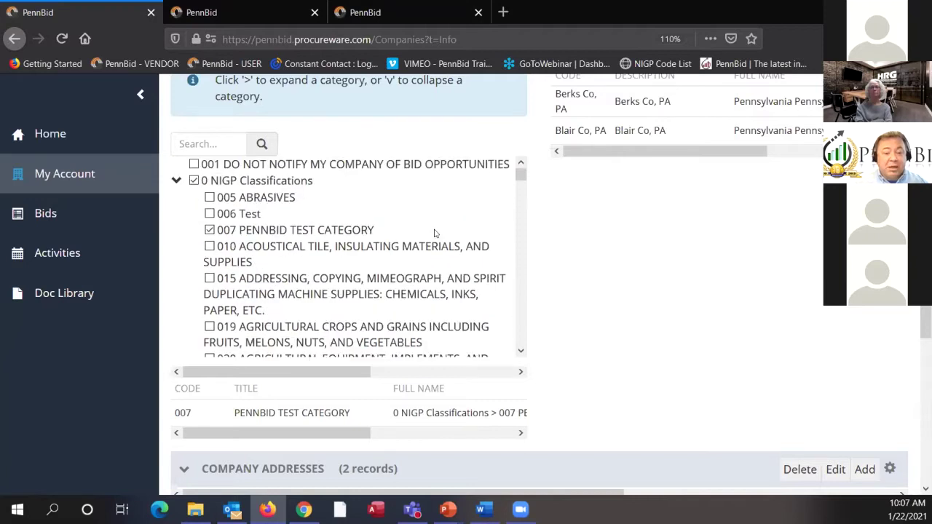
pyautogui.scroll(3, 499, 196)
pyautogui.click(485, 284)
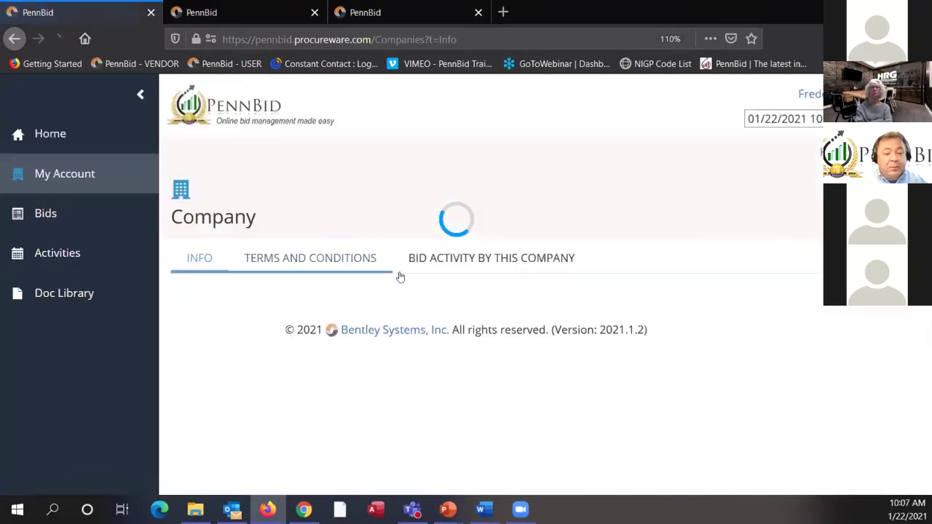
# Open the state/county areas for editing, try selecting every Pennsylvania county, and collapse that state's list
pyautogui.scroll(-5, 316, 264)
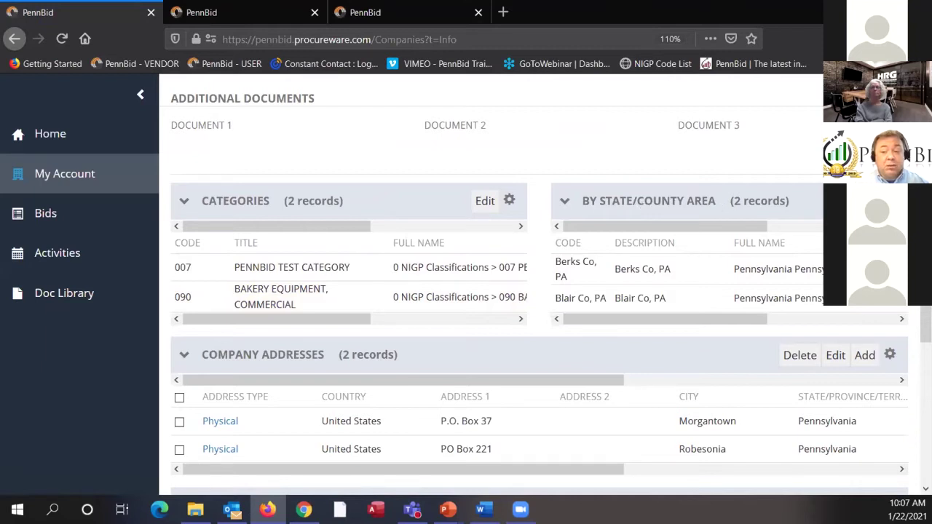
pyautogui.scroll(-4, 789, 214)
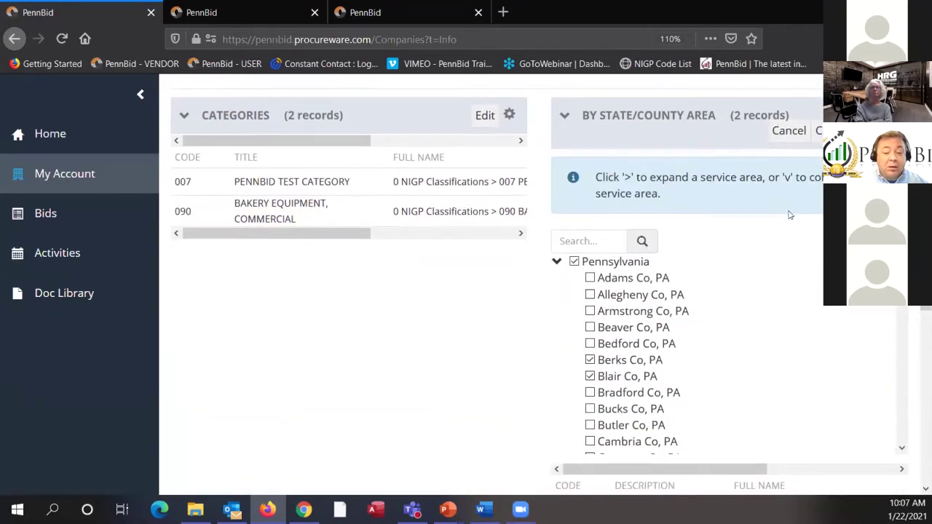
pyautogui.click(574, 180)
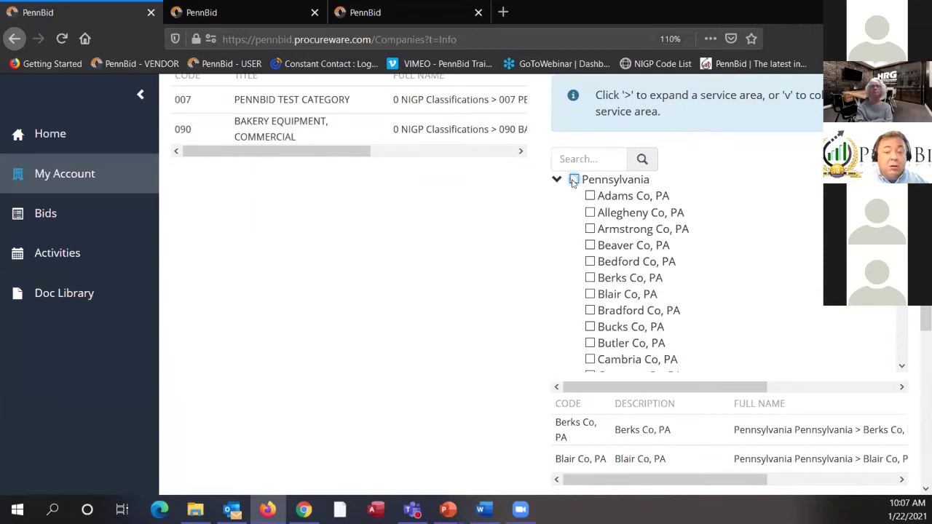
pyautogui.click(574, 180)
pyautogui.click(557, 180)
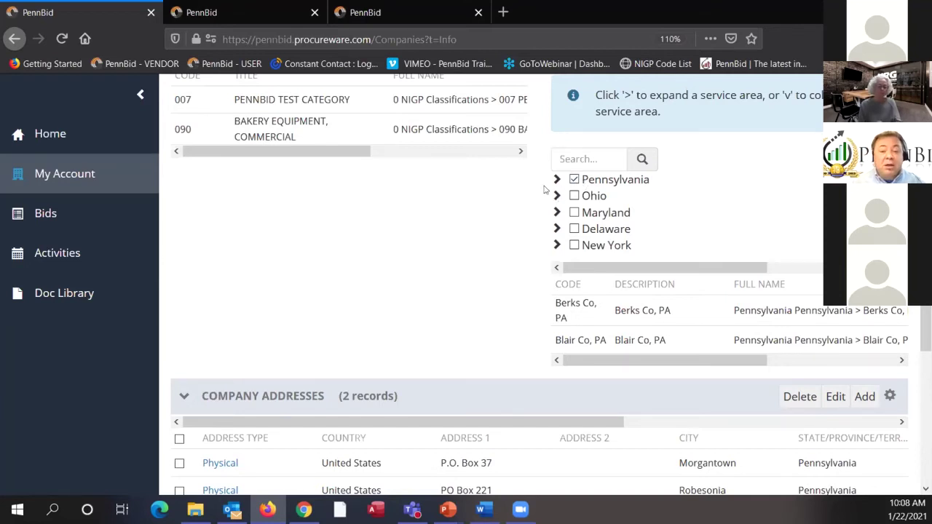
# Try selecting all Ohio counties as notification areas, clear them again, and cancel the state/county edit
pyautogui.click(555, 196)
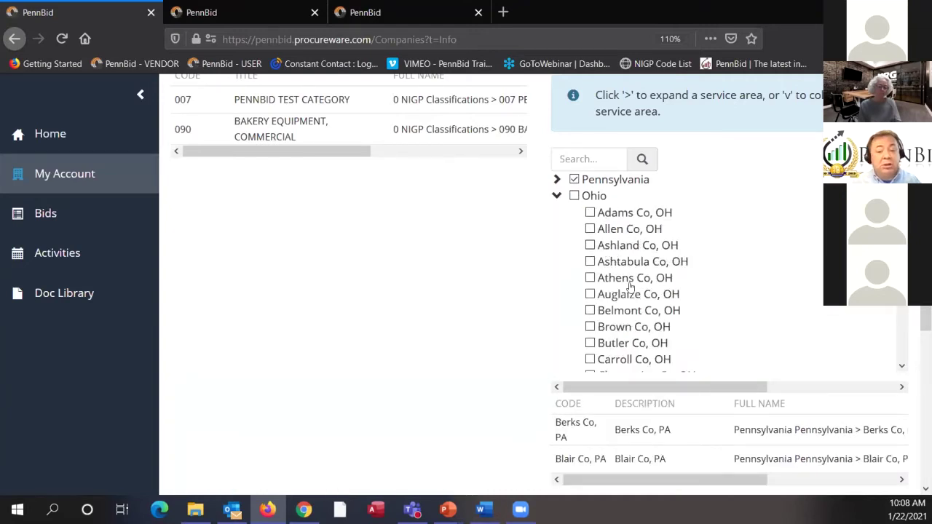
pyautogui.click(574, 197)
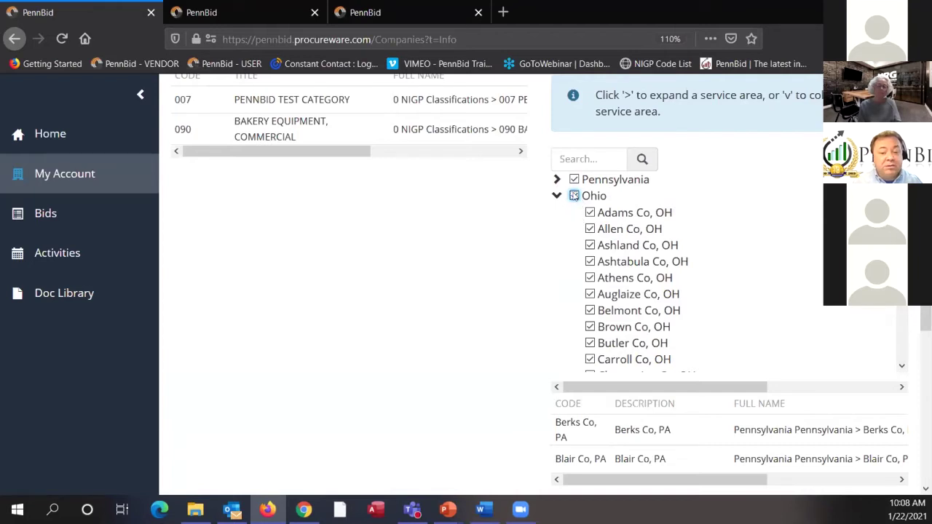
pyautogui.click(573, 196)
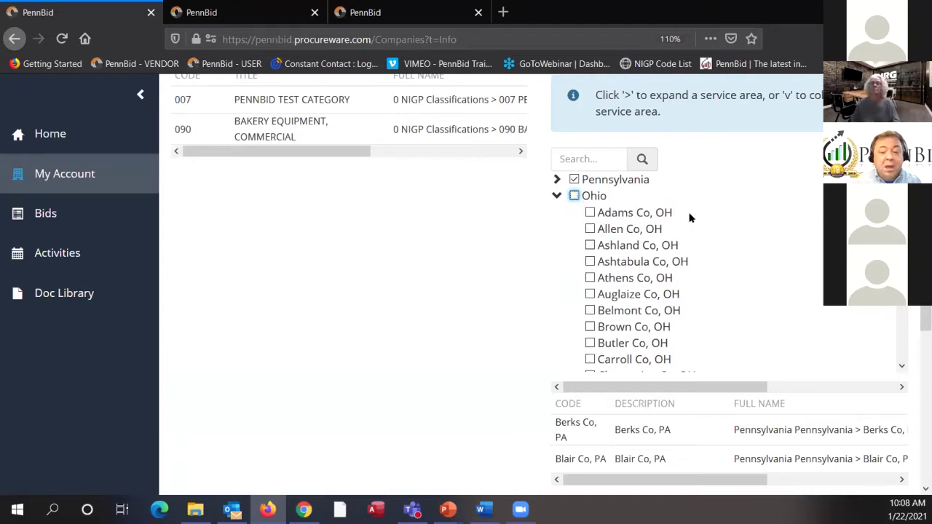
pyautogui.scroll(3, 740, 229)
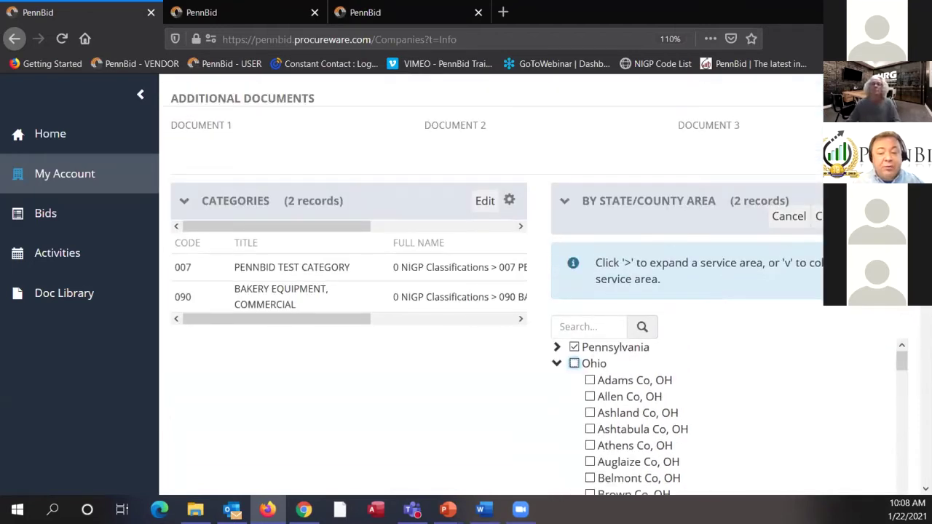
pyautogui.click(795, 216)
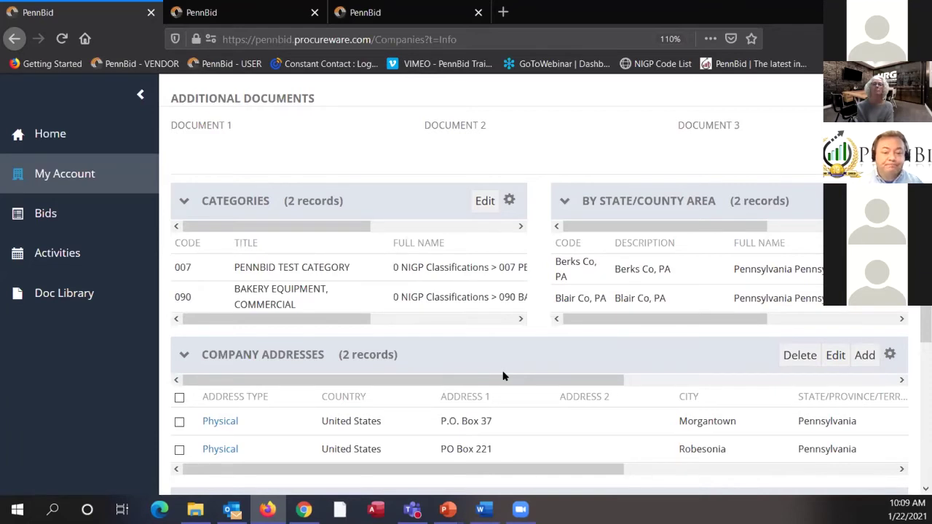
# Review the company's addresses and its list of internal contacts
pyautogui.scroll(-3, 505, 229)
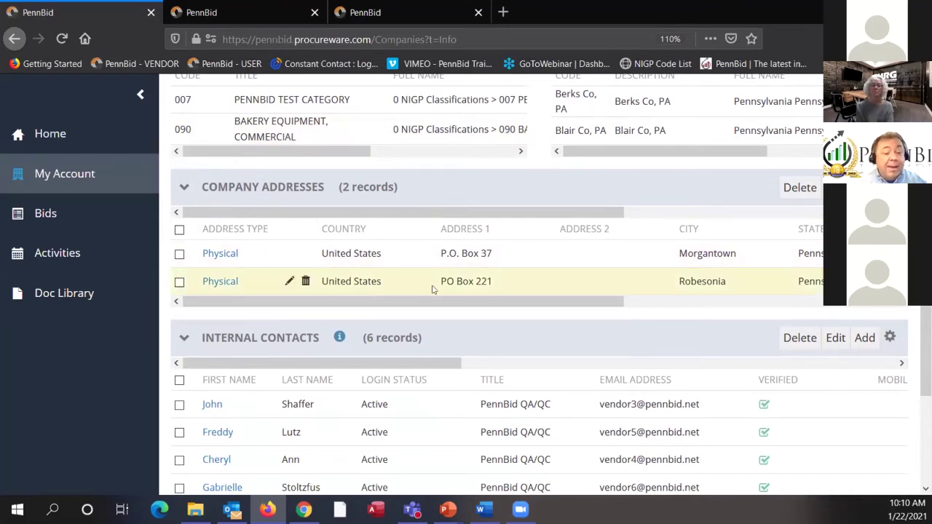
pyautogui.scroll(-3, 483, 279)
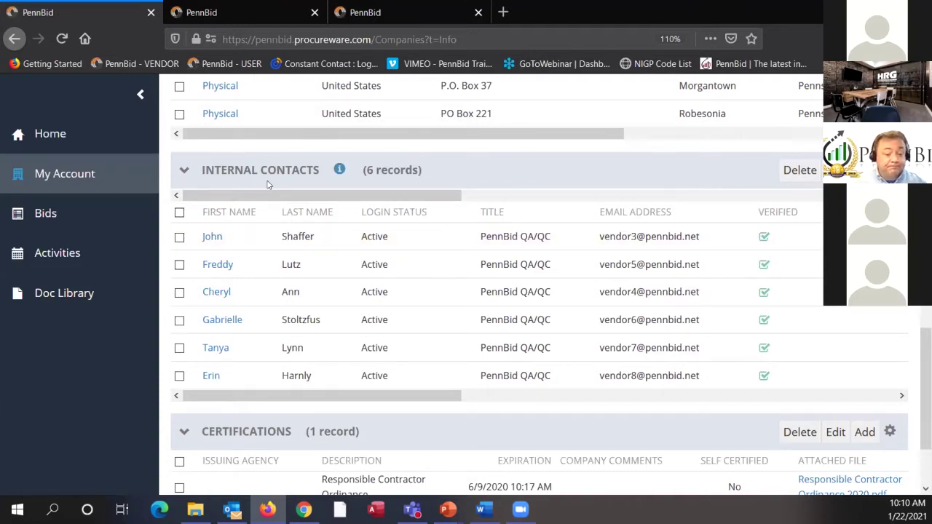
# Review the company's certifications, then look back over its general info, categories, state/county areas and addresses
pyautogui.scroll(-3, 303, 171)
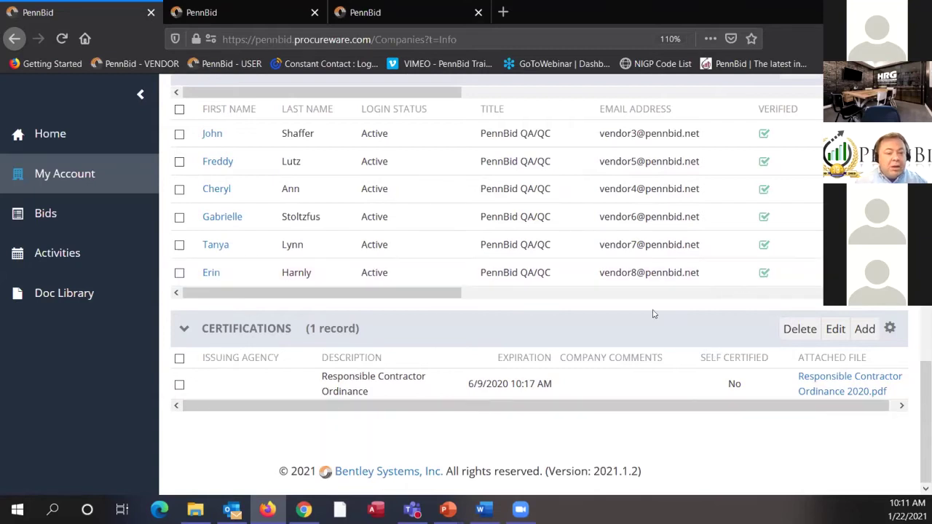
pyautogui.scroll(2, 419, 325)
pyautogui.scroll(10, 413, 326)
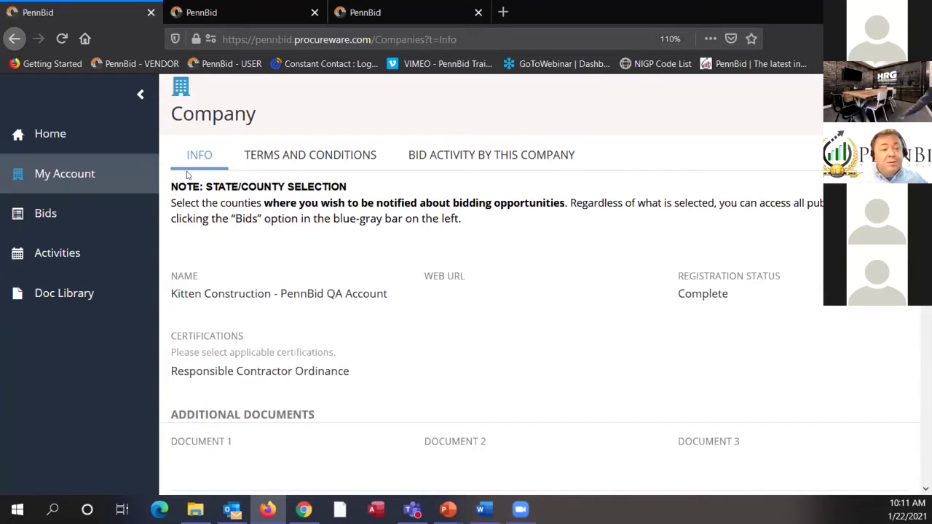
pyautogui.scroll(-2, 337, 209)
pyautogui.scroll(-6, 337, 209)
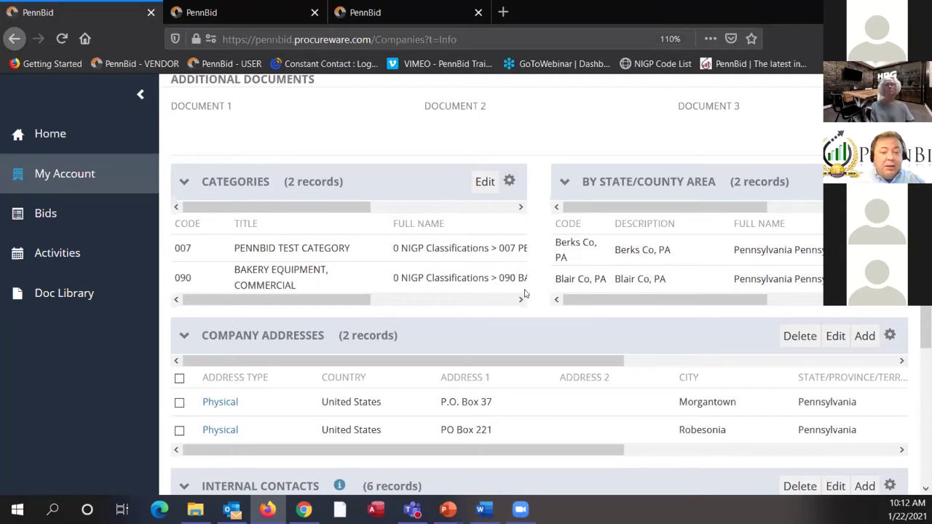
pyautogui.scroll(2, 521, 287)
pyautogui.scroll(3, 519, 284)
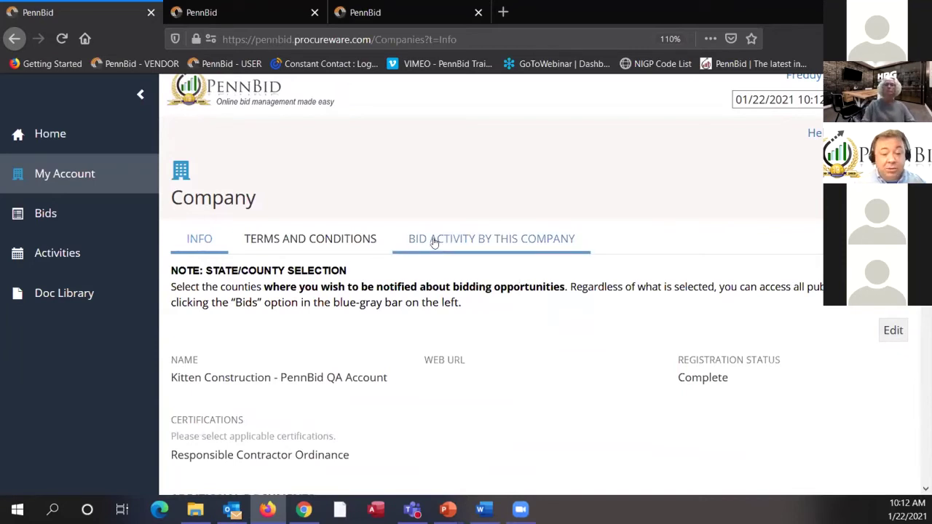
# Open the bid activity for this company and examine the company bids list with its number, title and bid-submitted filters
pyautogui.click(431, 247)
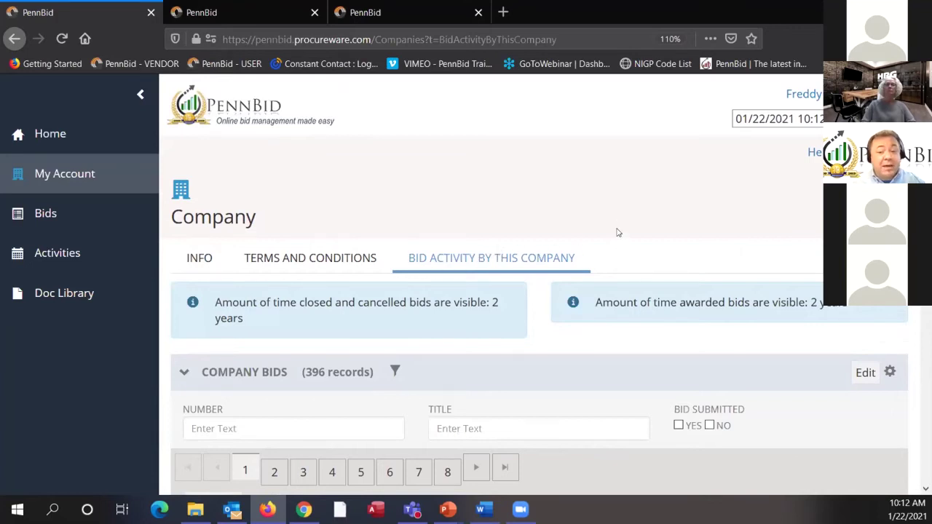
pyautogui.scroll(-2, 614, 221)
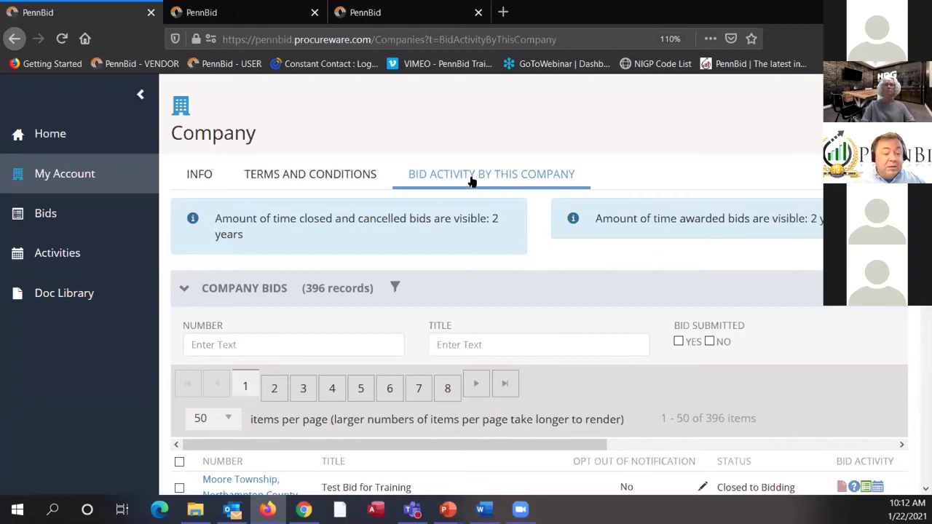
pyautogui.scroll(-2, 470, 181)
pyautogui.scroll(-2, 482, 175)
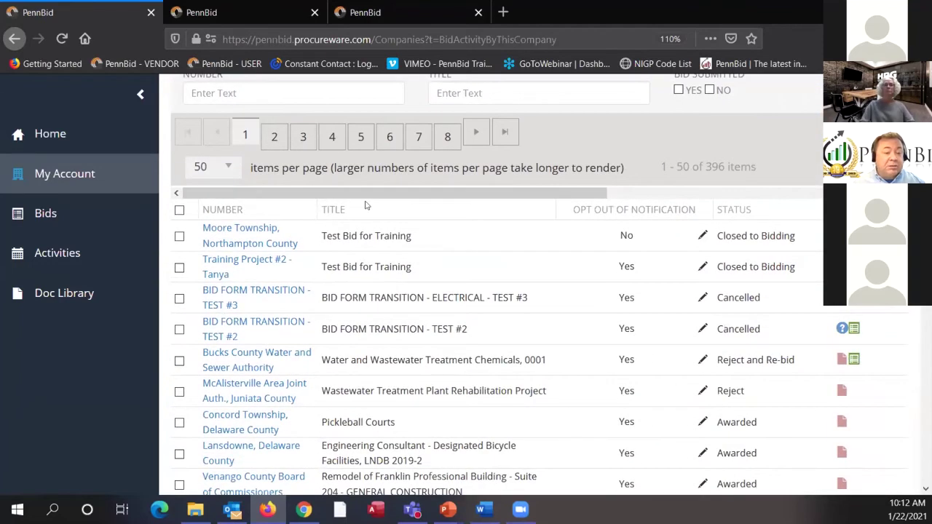
pyautogui.scroll(-1, 364, 200)
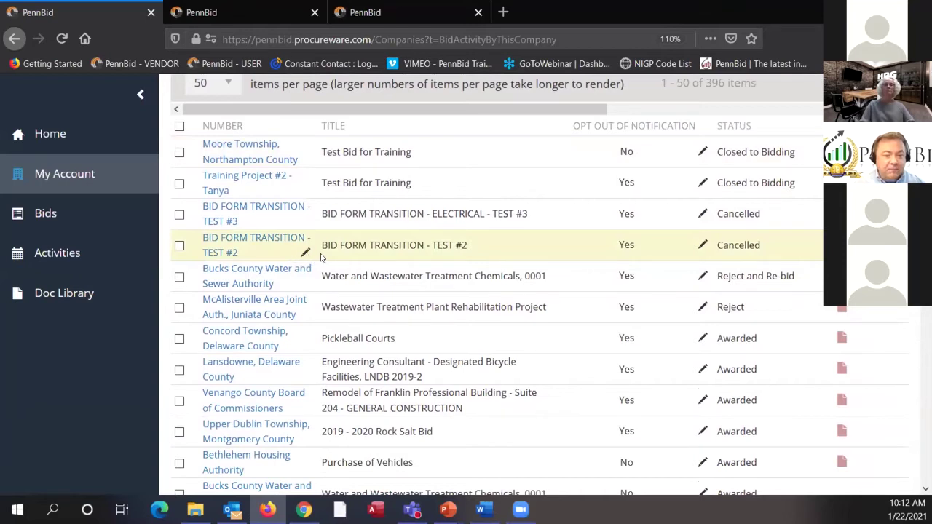
pyautogui.scroll(2, 320, 256)
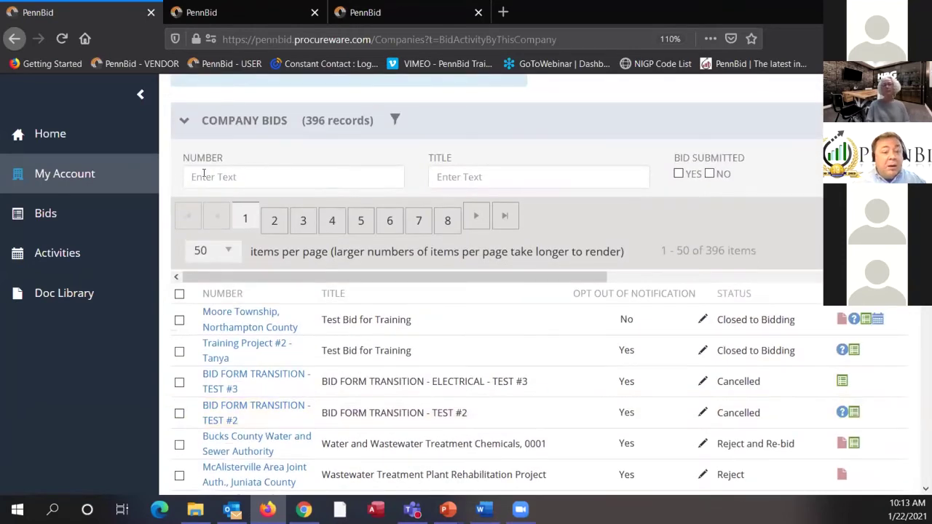
pyautogui.scroll(1, 277, 183)
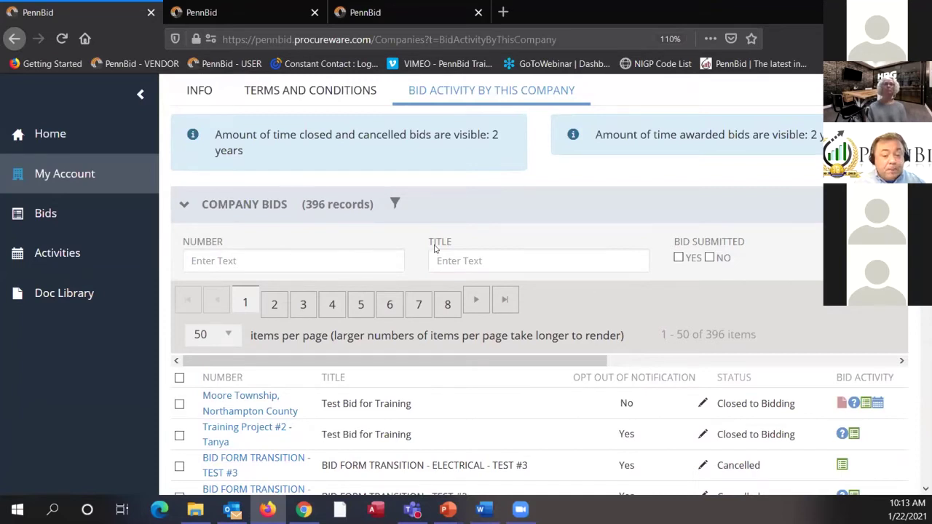
# Examine the Opt Out of Notification column for the listed company bids
pyautogui.scroll(-2, 558, 234)
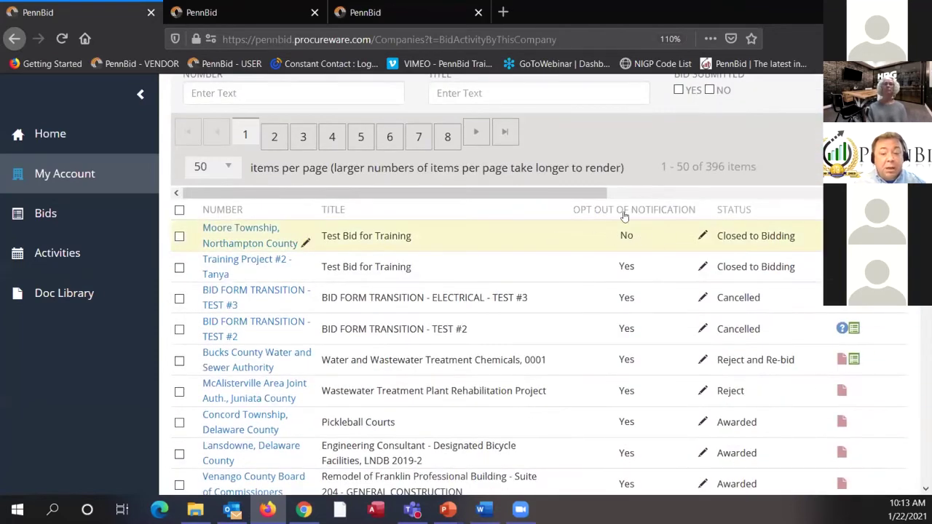
pyautogui.moveTo(575, 213); pyautogui.dragTo(600, 213)
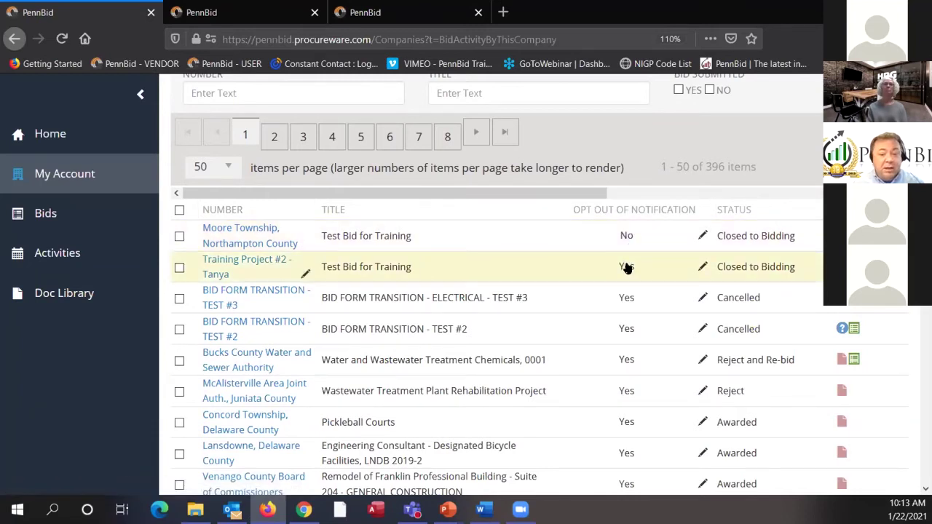
pyautogui.scroll(-2, 631, 262)
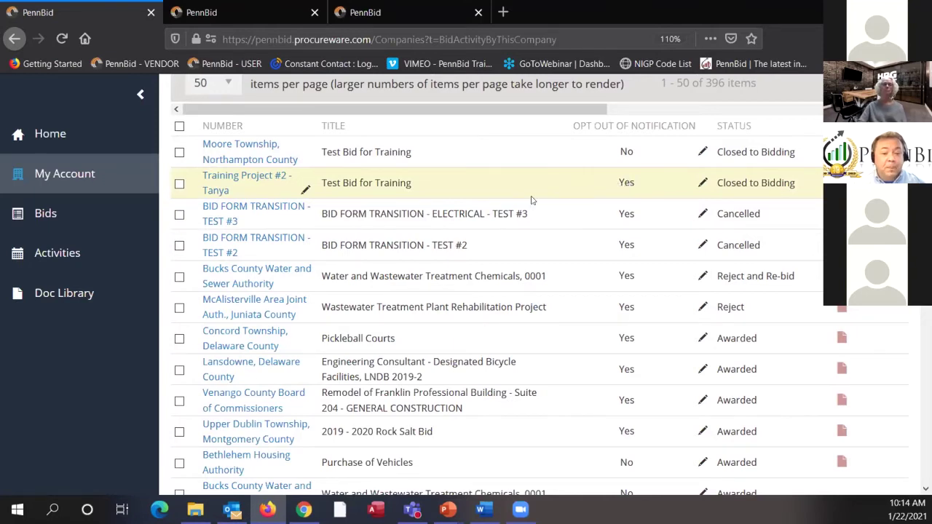
# Open the Activities calendar and look over the January 2021 bid dates
pyautogui.scroll(5, 503, 196)
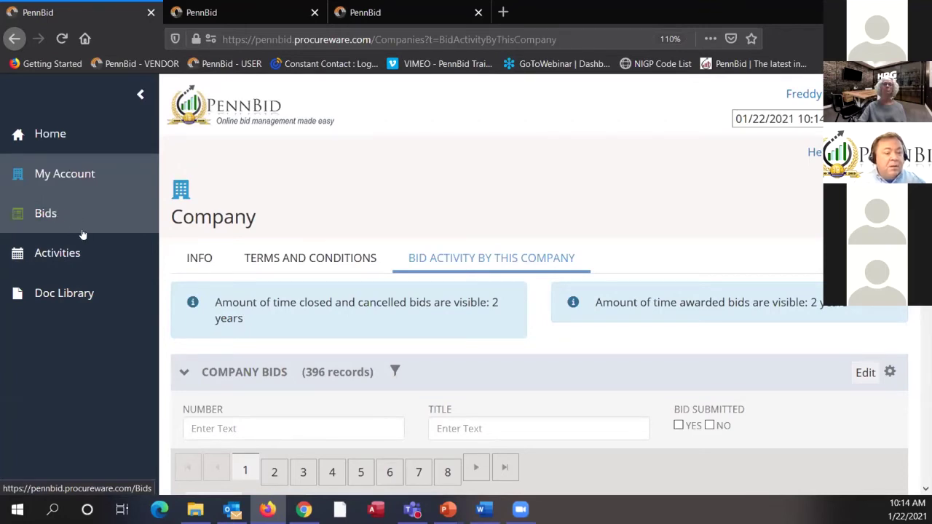
pyautogui.click(43, 256)
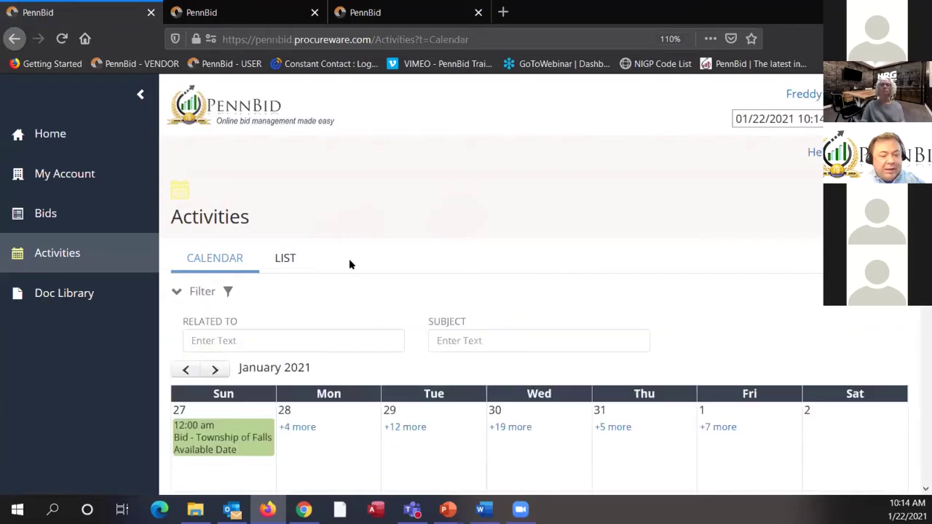
pyautogui.scroll(-3, 364, 255)
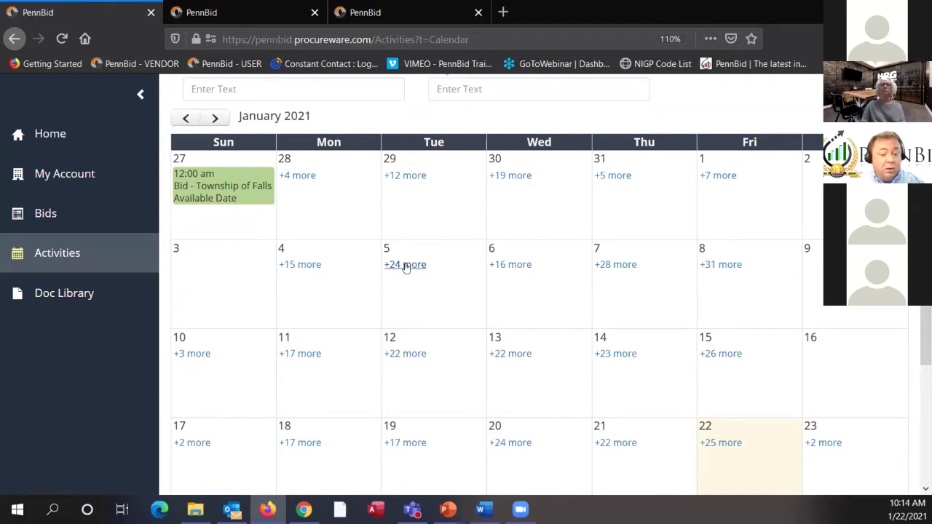
# Check the public external documents in the document library and open PennBid Training Videos Page.pdf from the Training Videos folder with Firefox
pyautogui.click(53, 295)
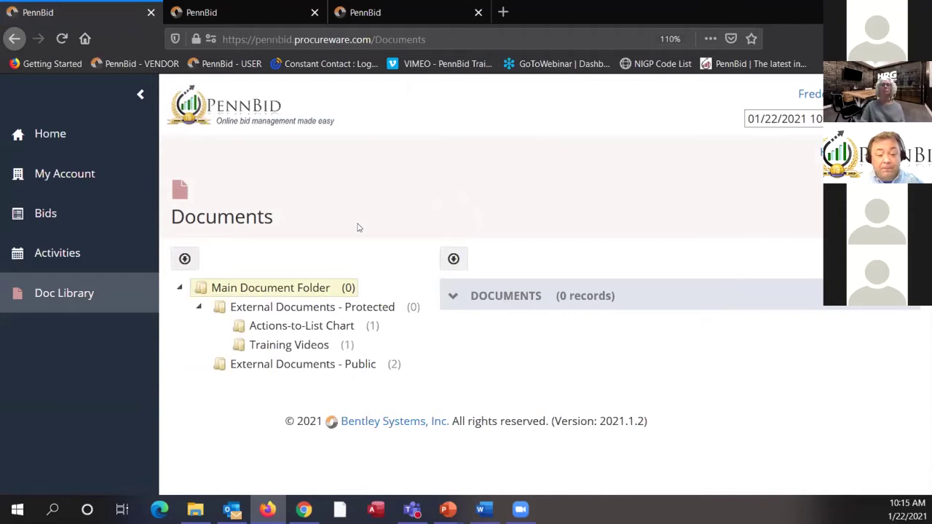
pyautogui.click(260, 369)
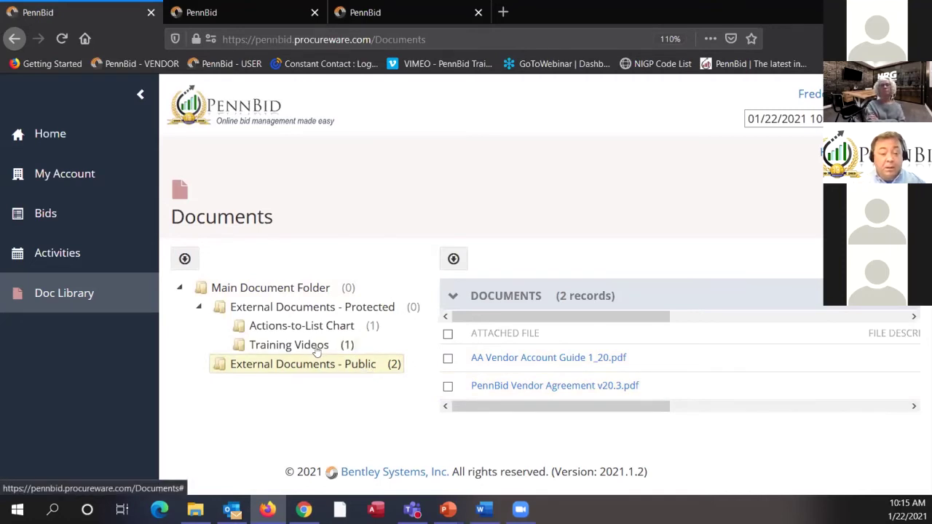
pyautogui.click(282, 346)
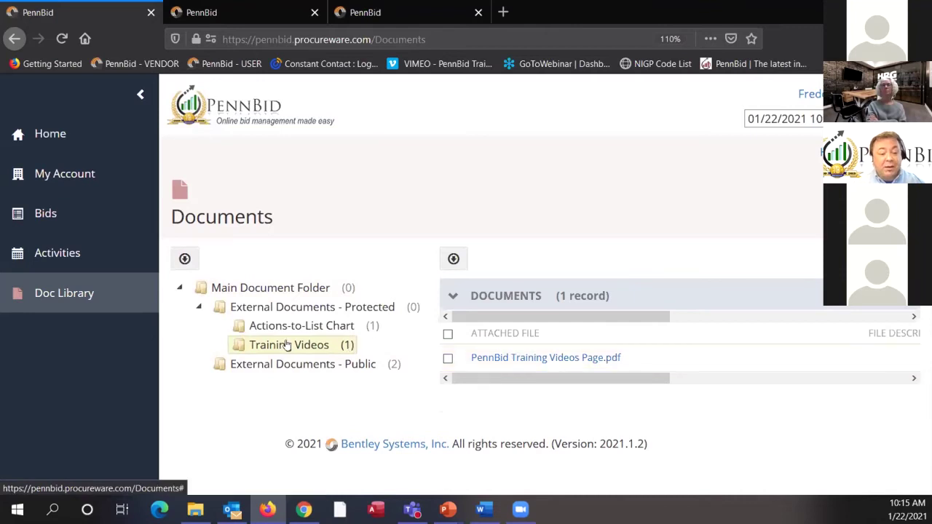
pyautogui.click(581, 357)
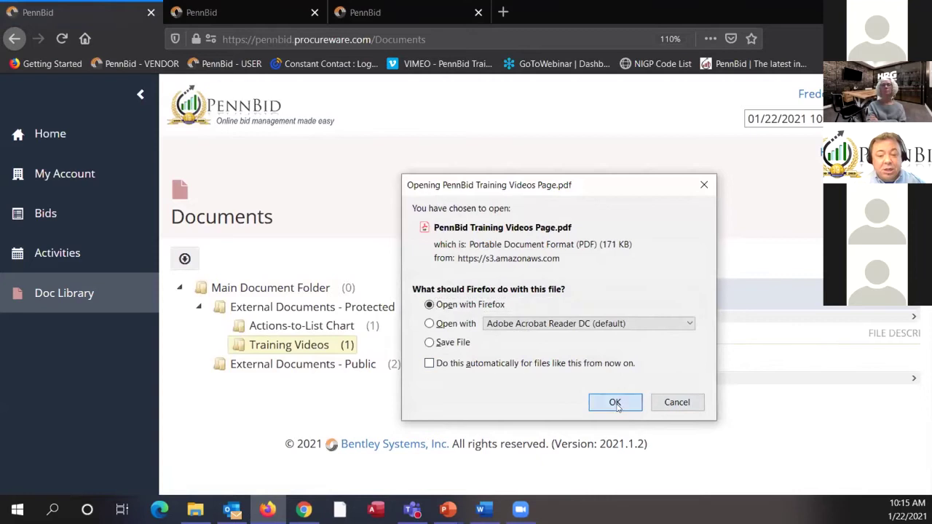
pyautogui.click(615, 404)
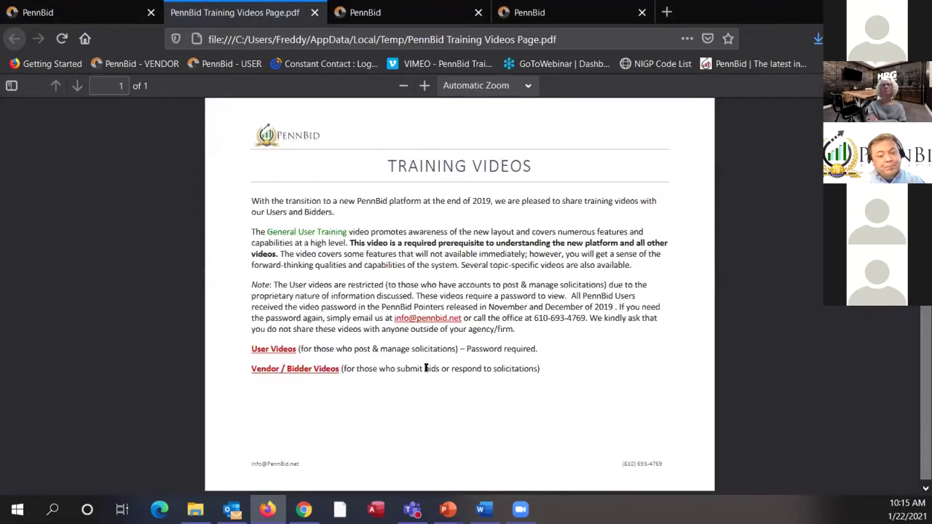